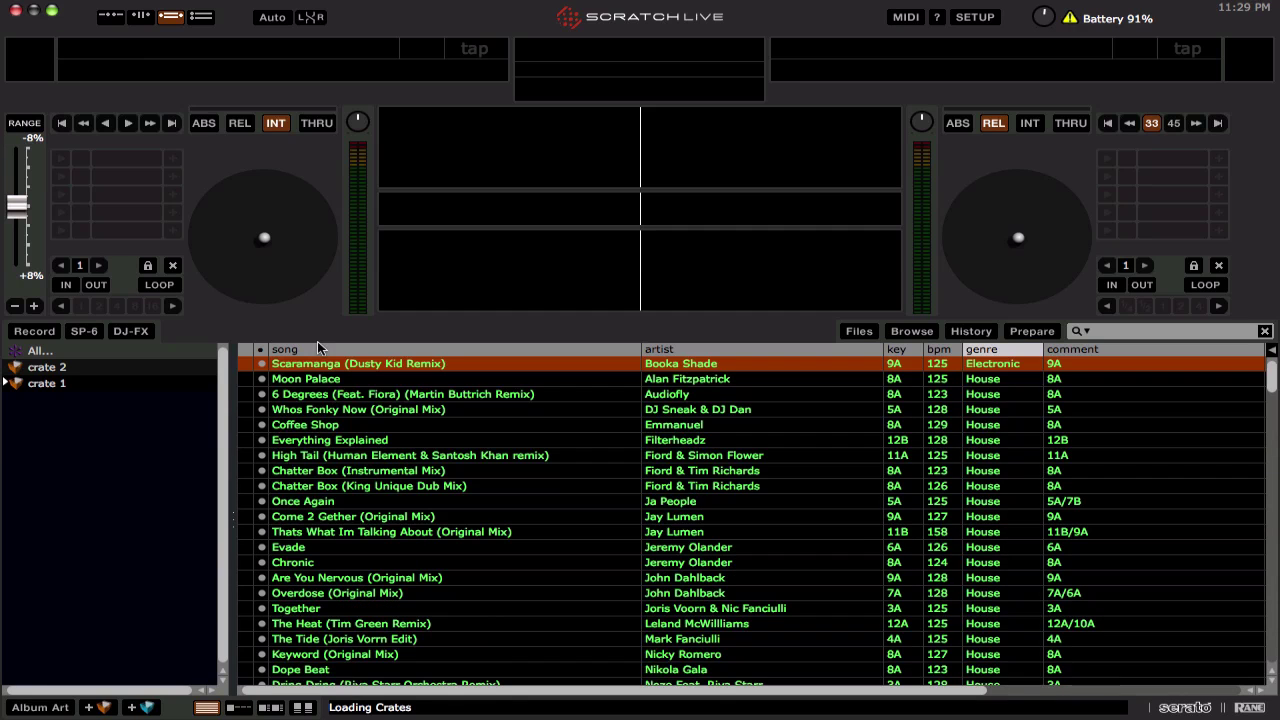
Show the DJ-FX panel and toggle the left effect unit's assignment until it targets Deck 2
{"action": "left_click", "coordinate": [131, 331]}
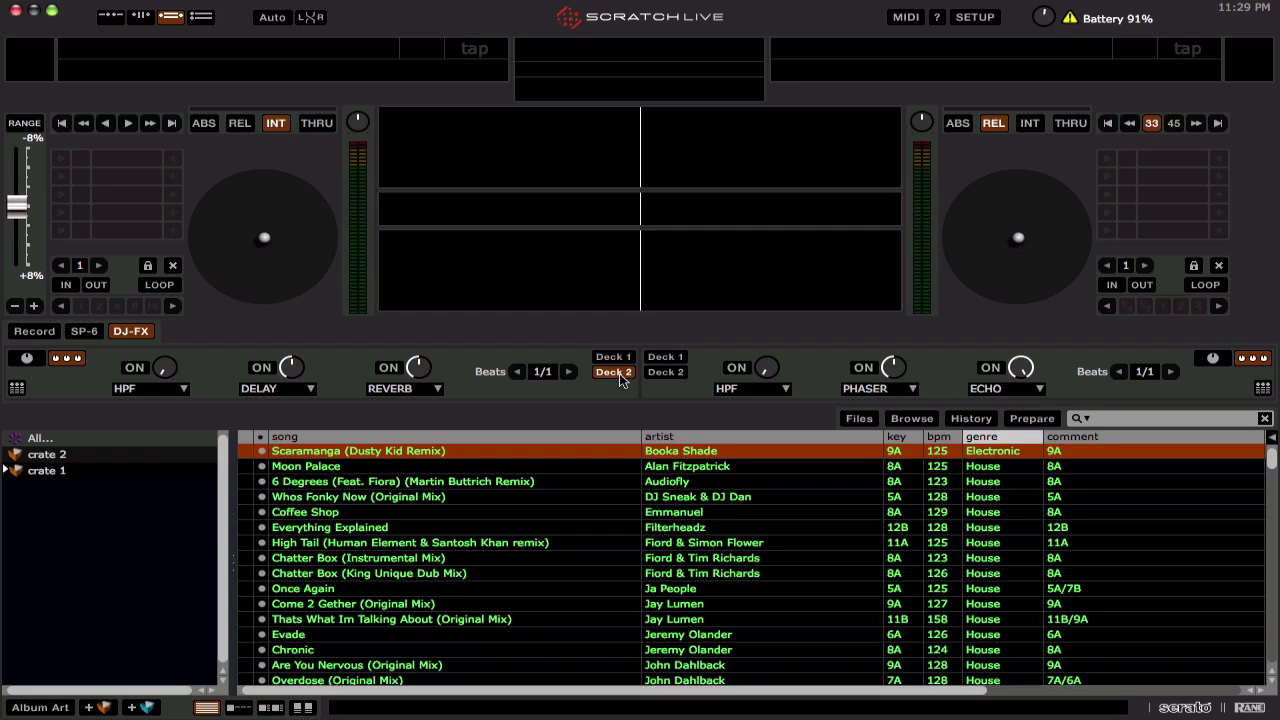
{"action": "left_click", "coordinate": [616, 358]}
{"action": "left_click", "coordinate": [617, 372]}
{"action": "left_click", "coordinate": [666, 372]}
{"action": "left_click", "coordinate": [666, 373]}
{"action": "left_click", "coordinate": [616, 357]}
{"action": "left_click", "coordinate": [617, 372]}
Load Big Mac from crate 2 onto Deck 1 with Shift+Left
{"action": "left_click", "coordinate": [80, 458]}
{"action": "left_click", "coordinate": [382, 452]}
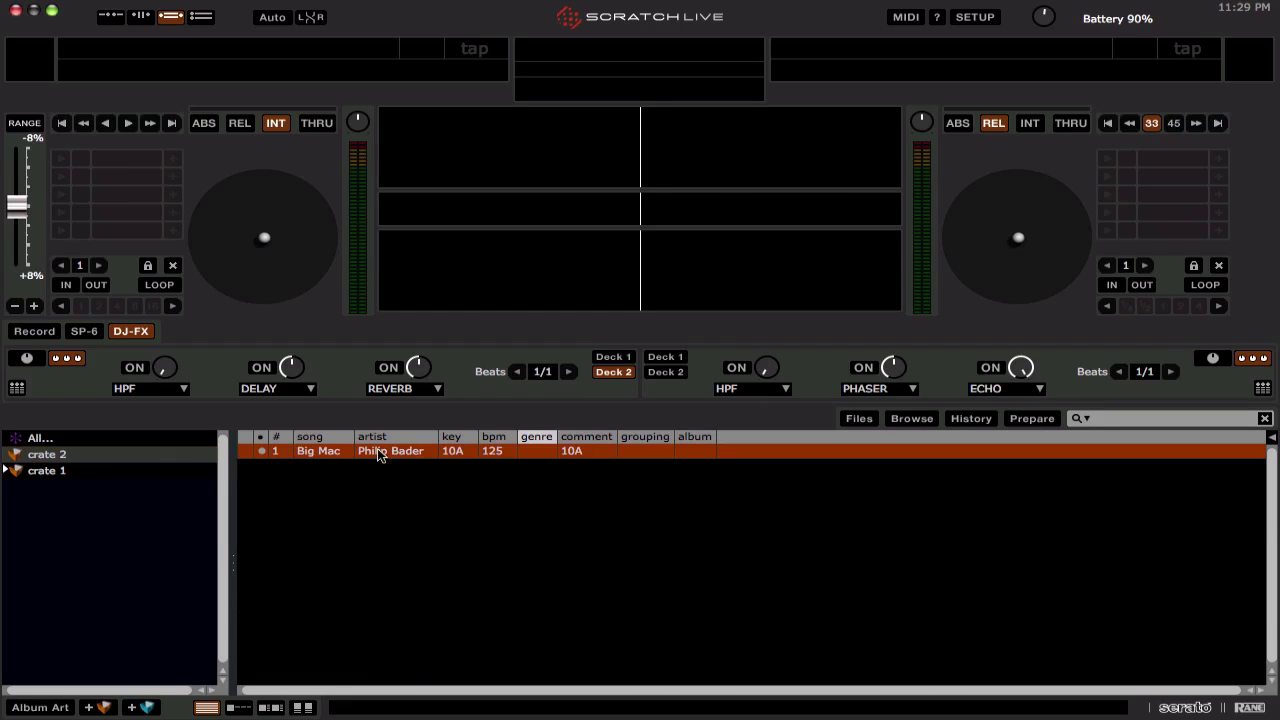
{"action": "key", "text": "shift+Left"}
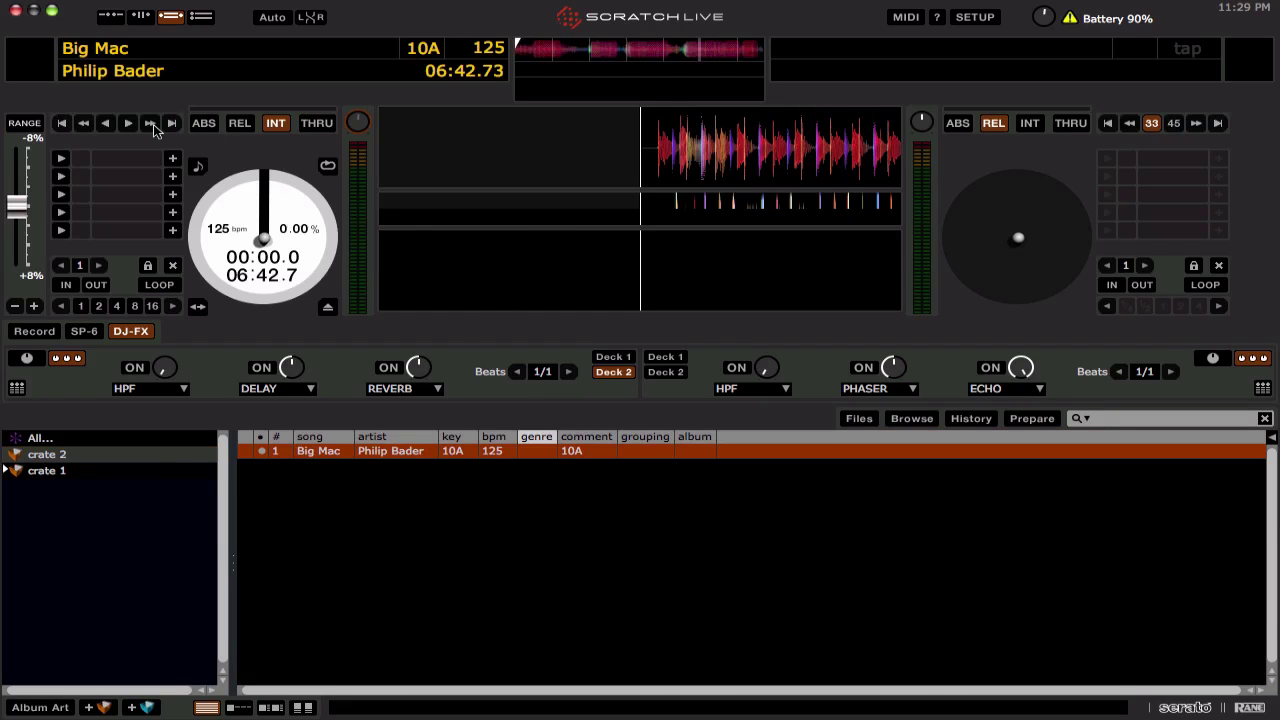
Switch the high-pass filter on and raise its depth to 83.5%
{"action": "left_click", "coordinate": [135, 368]}
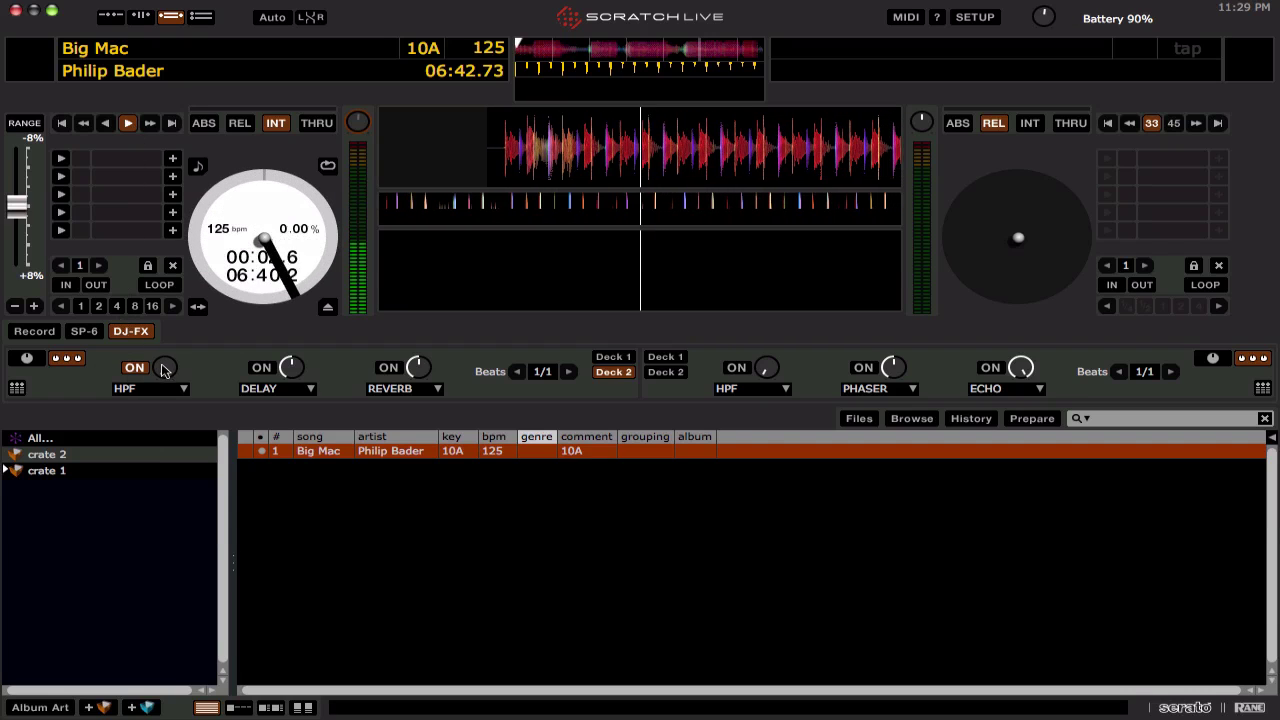
{"action": "left_click", "coordinate": [24, 389]}
{"action": "mouse_move", "coordinate": [109, 411]}
{"action": "left_mouse_down"}
{"action": "mouse_move", "coordinate": [266, 220]}
{"action": "mouse_move", "coordinate": [583, 366]}
{"action": "left_mouse_up"}
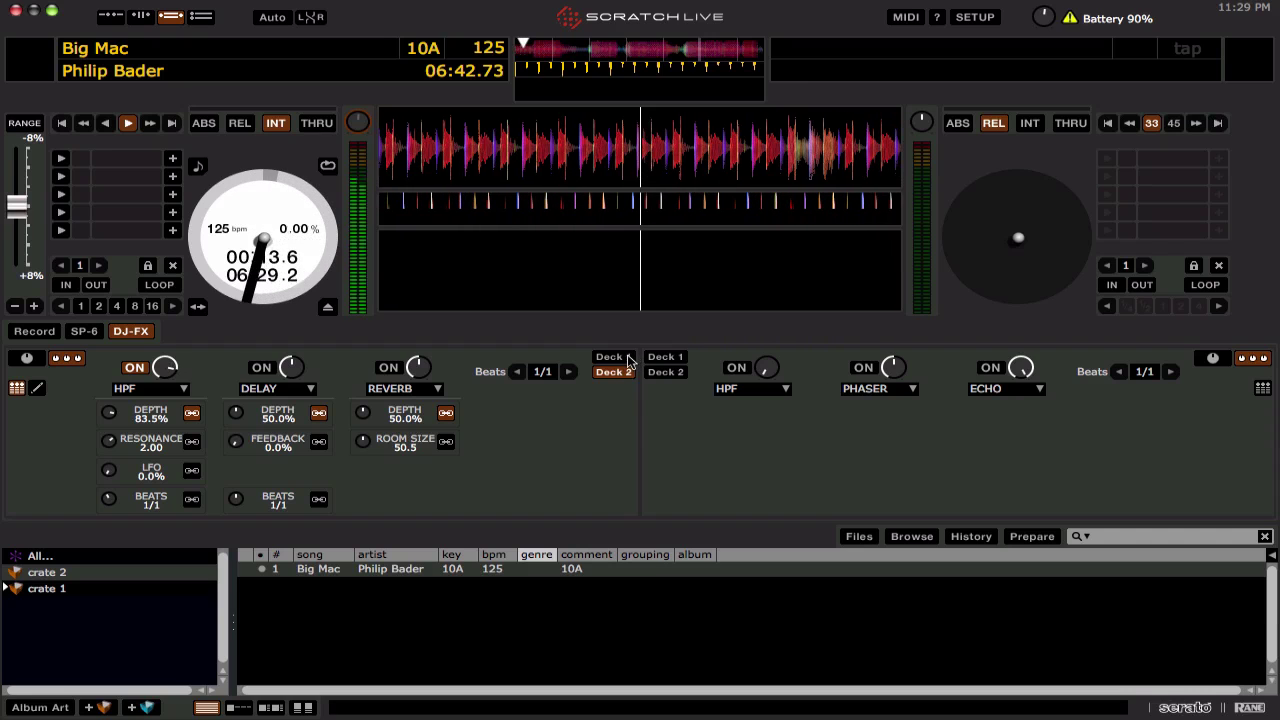
Assign the left unit to Deck 1 and set delay feedback 80% at 3/4 beats
{"action": "left_click", "coordinate": [618, 357]}
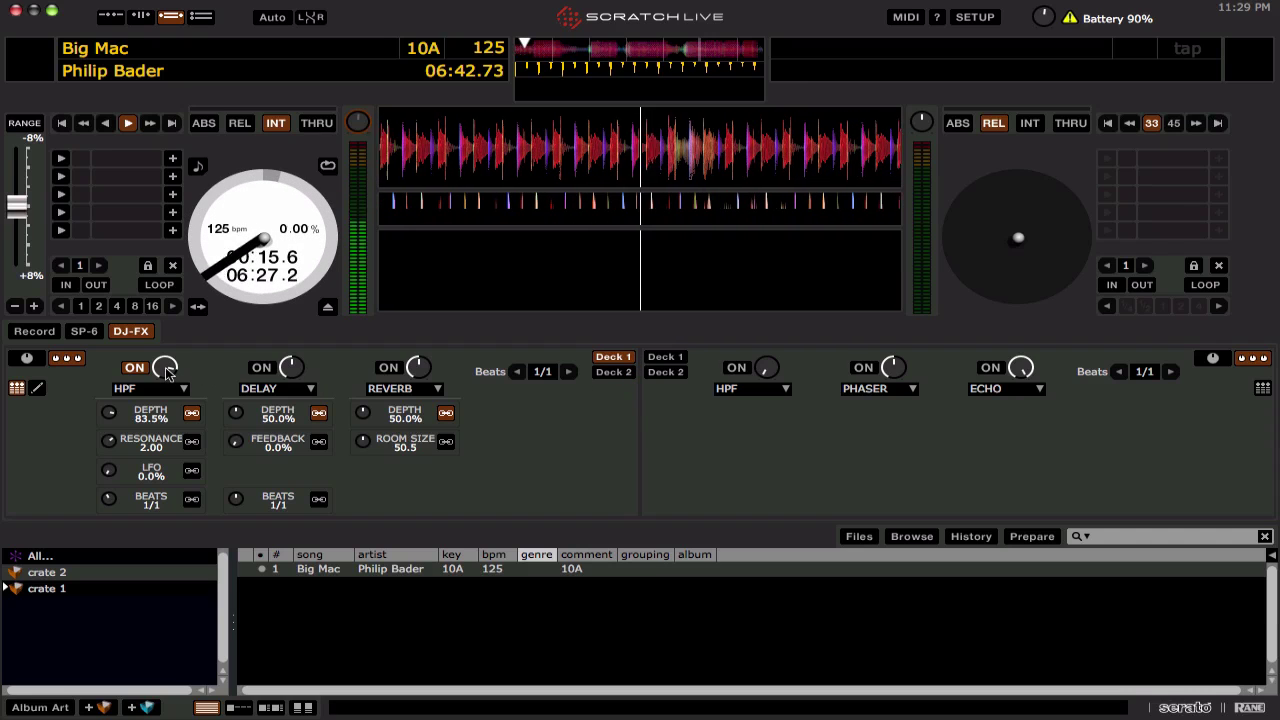
{"action": "left_click_drag", "start_coordinate": [167, 372], "coordinate": [152, 512]}
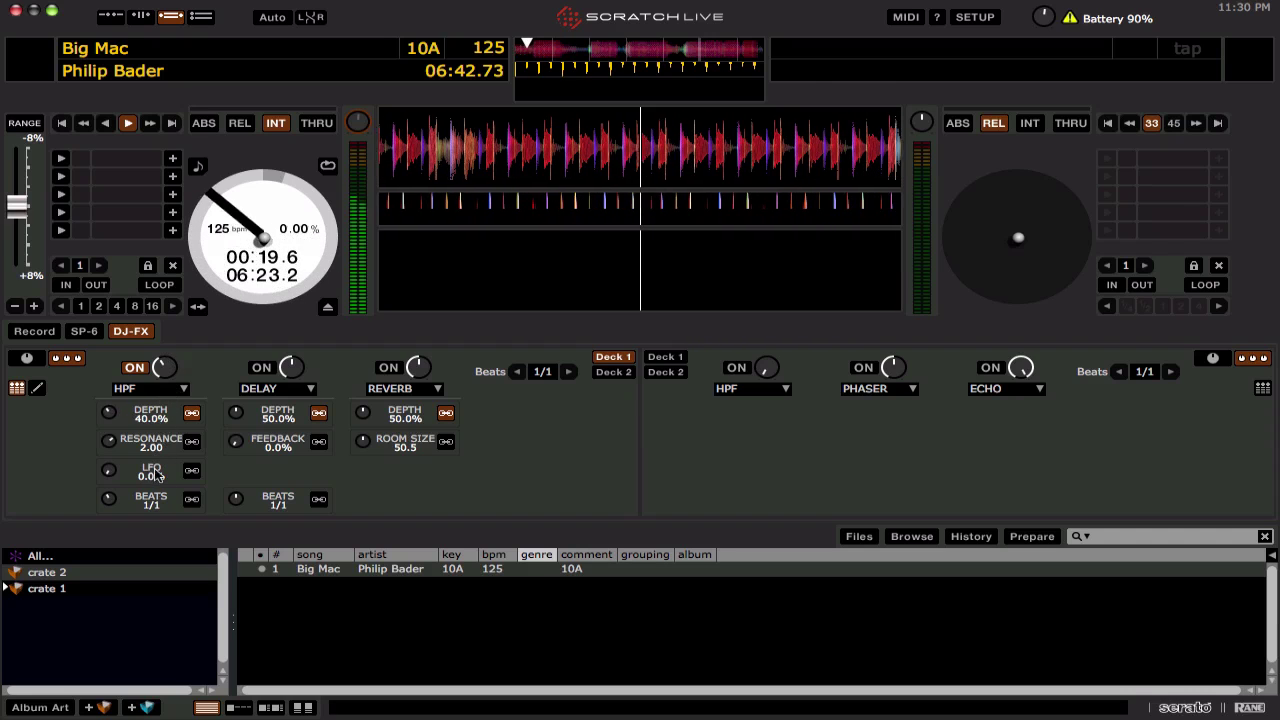
{"action": "left_click", "coordinate": [261, 369]}
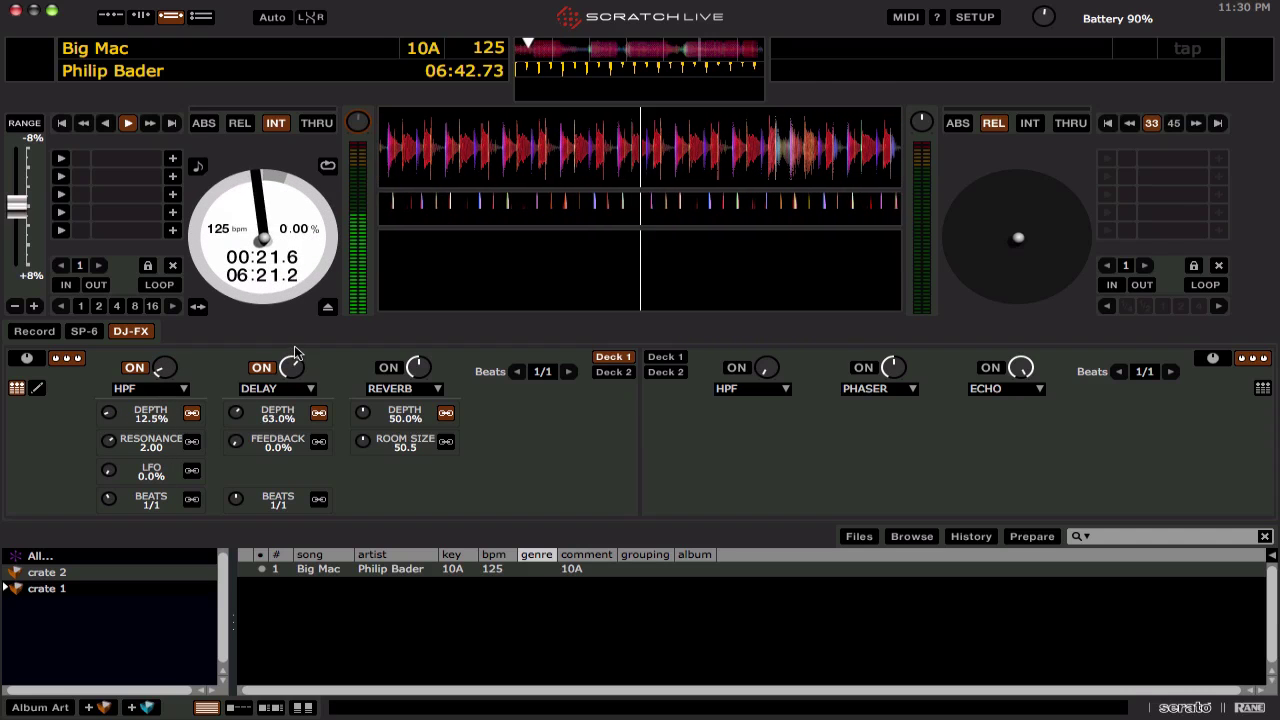
{"action": "left_click_drag", "start_coordinate": [292, 376], "coordinate": [292, 366]}
{"action": "mouse_move", "coordinate": [237, 443]}
{"action": "left_mouse_down"}
{"action": "mouse_move", "coordinate": [224, 464]}
{"action": "mouse_move", "coordinate": [238, 526]}
{"action": "left_mouse_up"}
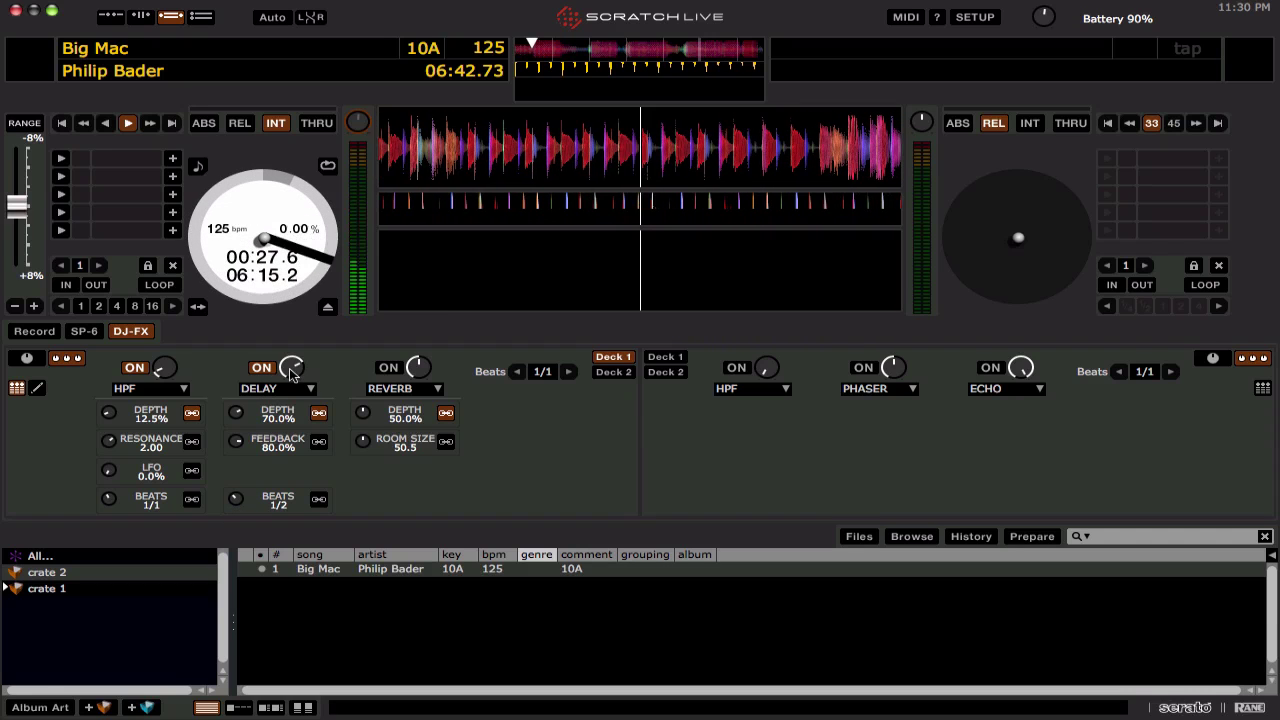
{"action": "left_click_drag", "start_coordinate": [292, 370], "coordinate": [292, 392]}
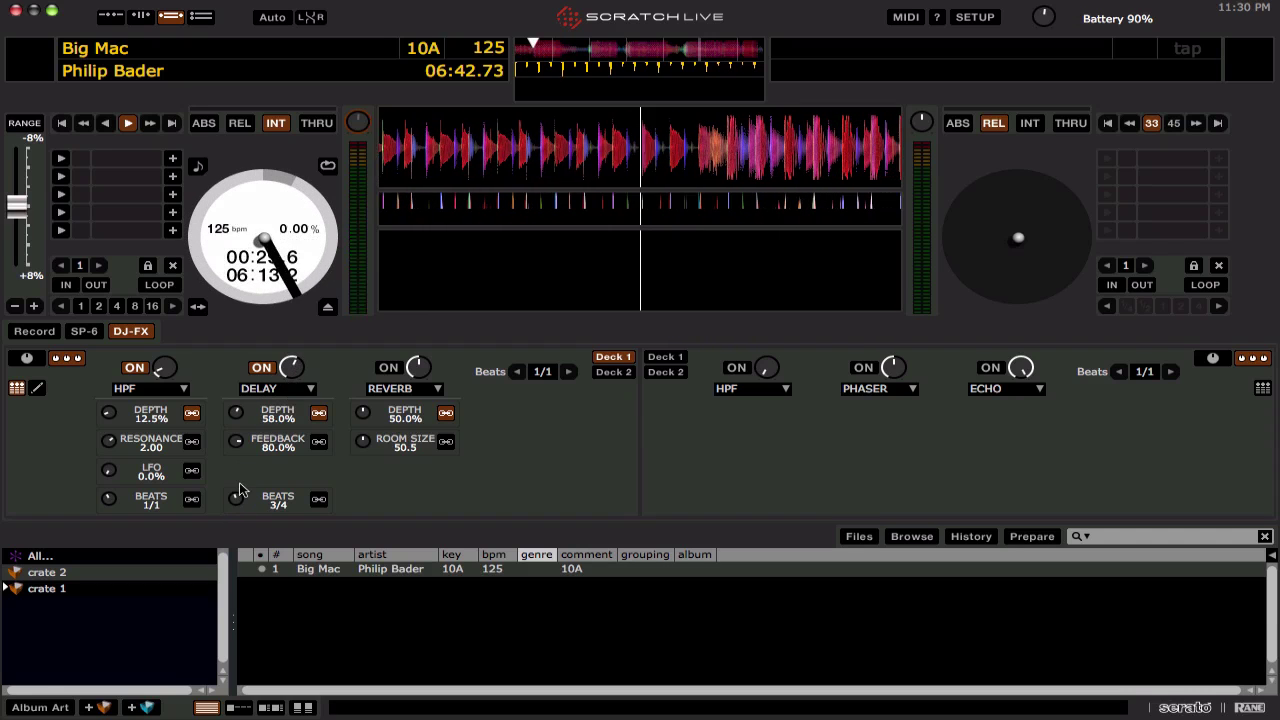
{"action": "left_click_drag", "start_coordinate": [237, 500], "coordinate": [240, 488]}
{"action": "left_click", "coordinate": [263, 369]}
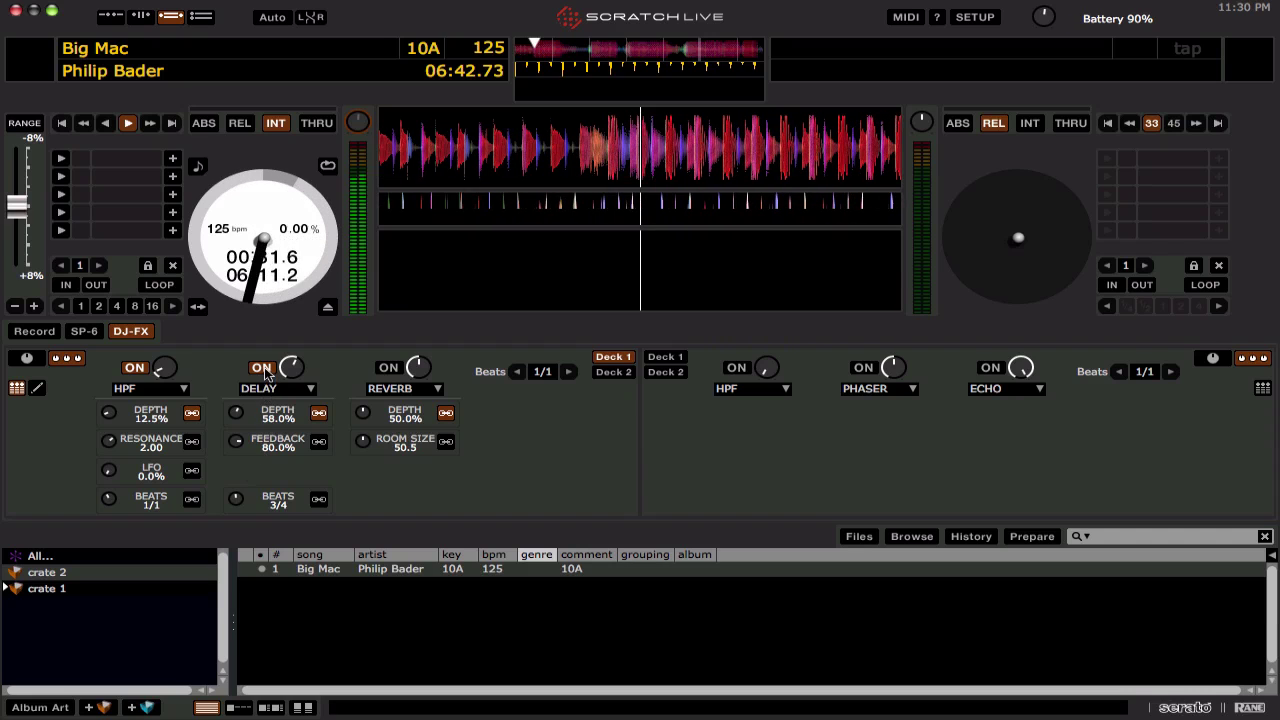
Switch reverb on at 95.5% depth and bring the HPF depth down to 0%
{"action": "left_click_drag", "start_coordinate": [163, 375], "coordinate": [163, 355]}
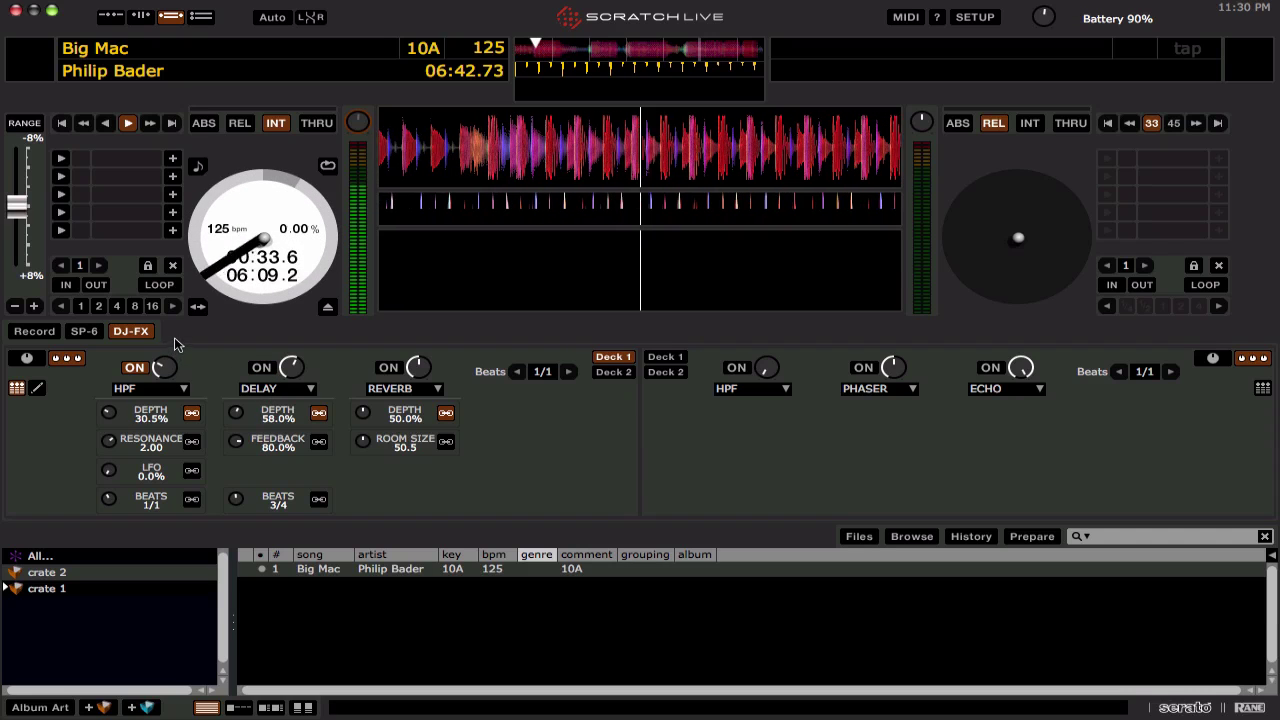
{"action": "left_click", "coordinate": [383, 369]}
{"action": "left_click_drag", "start_coordinate": [420, 372], "coordinate": [428, 348]}
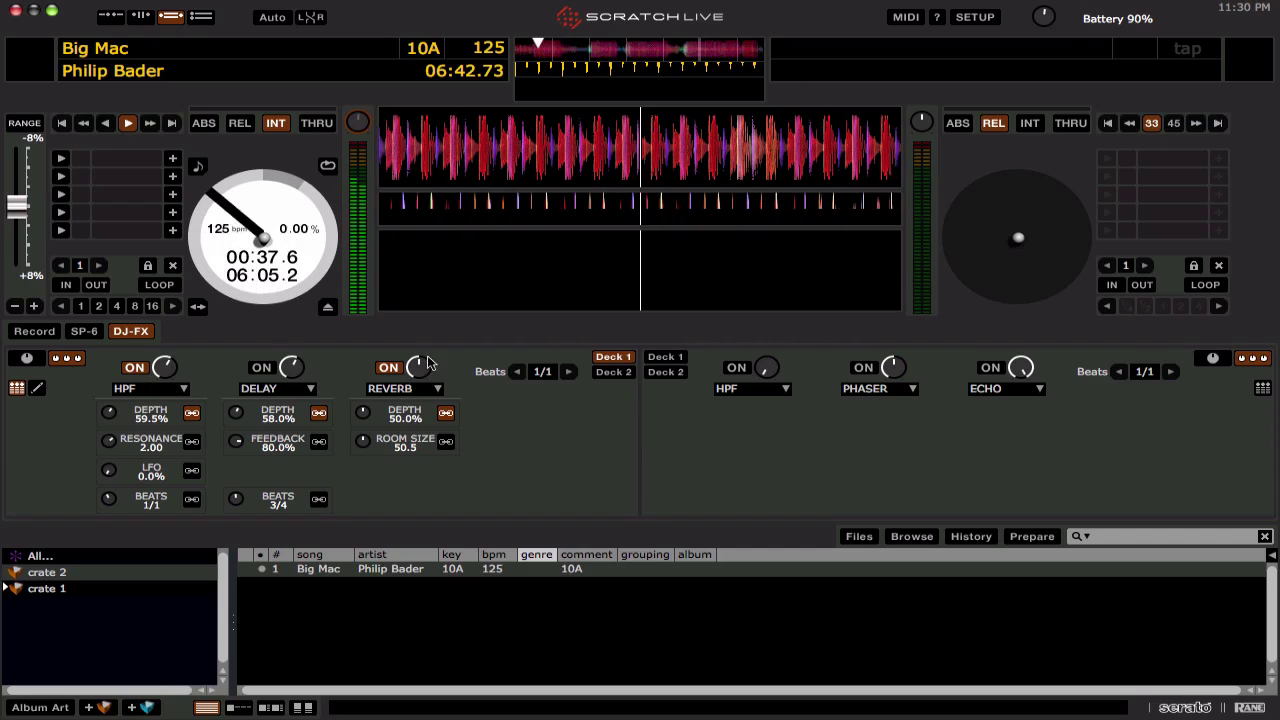
{"action": "left_click_drag", "start_coordinate": [163, 367], "coordinate": [162, 480]}
{"action": "left_click_drag", "start_coordinate": [428, 370], "coordinate": [427, 322]}
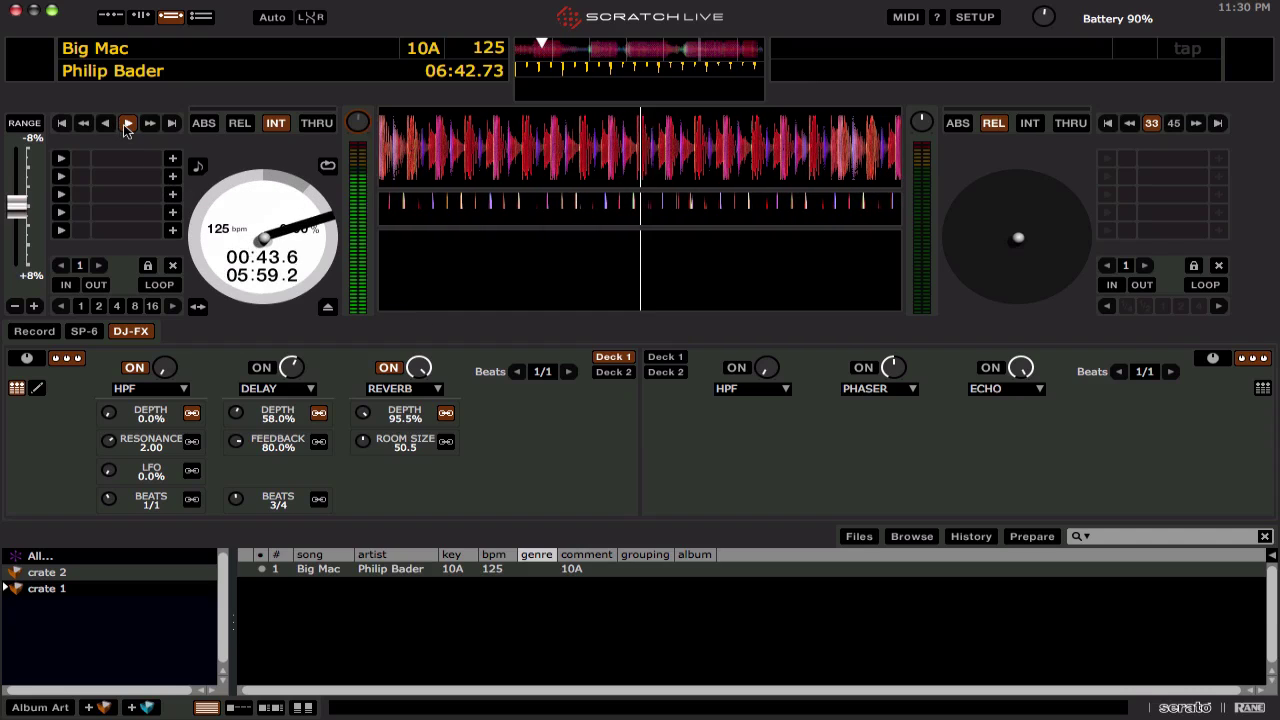
Stop Deck 1 and assign both Deck 1 and Deck 2 to the right effect unit
{"action": "left_click", "coordinate": [127, 124]}
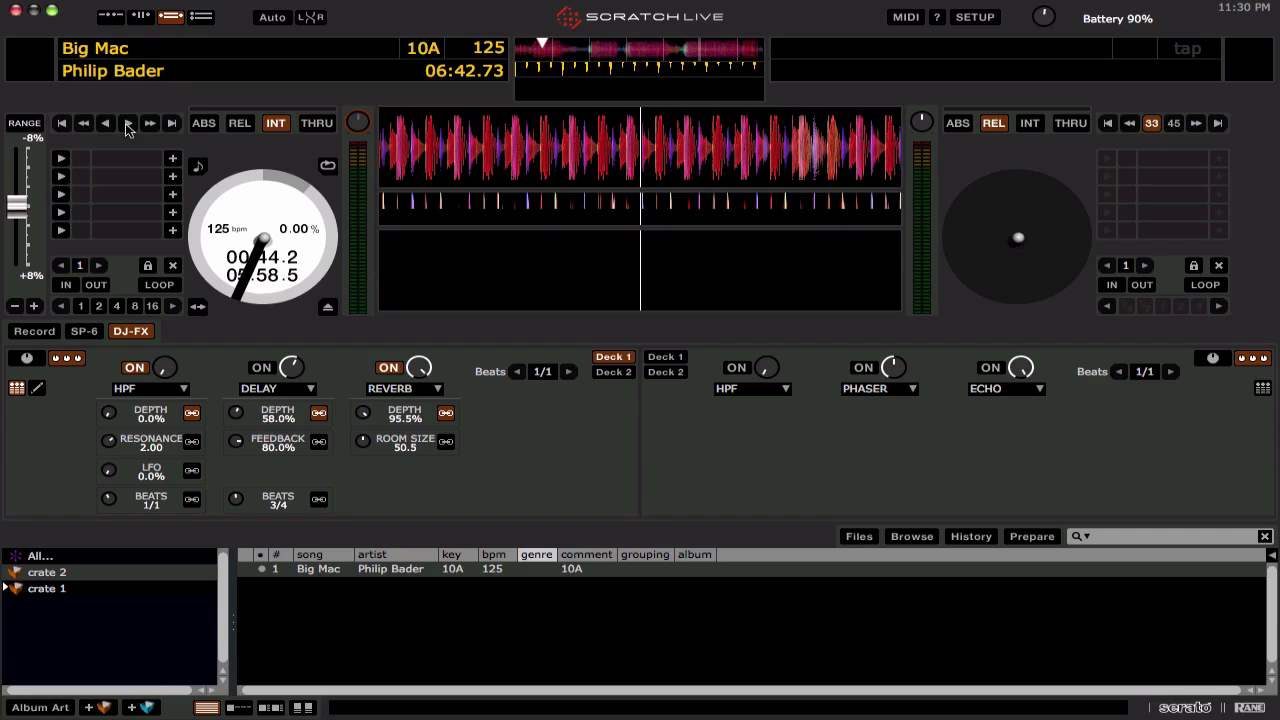
{"action": "left_click", "coordinate": [665, 357]}
{"action": "left_click", "coordinate": [611, 372]}
{"action": "left_click", "coordinate": [667, 372]}
{"action": "left_click", "coordinate": [613, 357]}
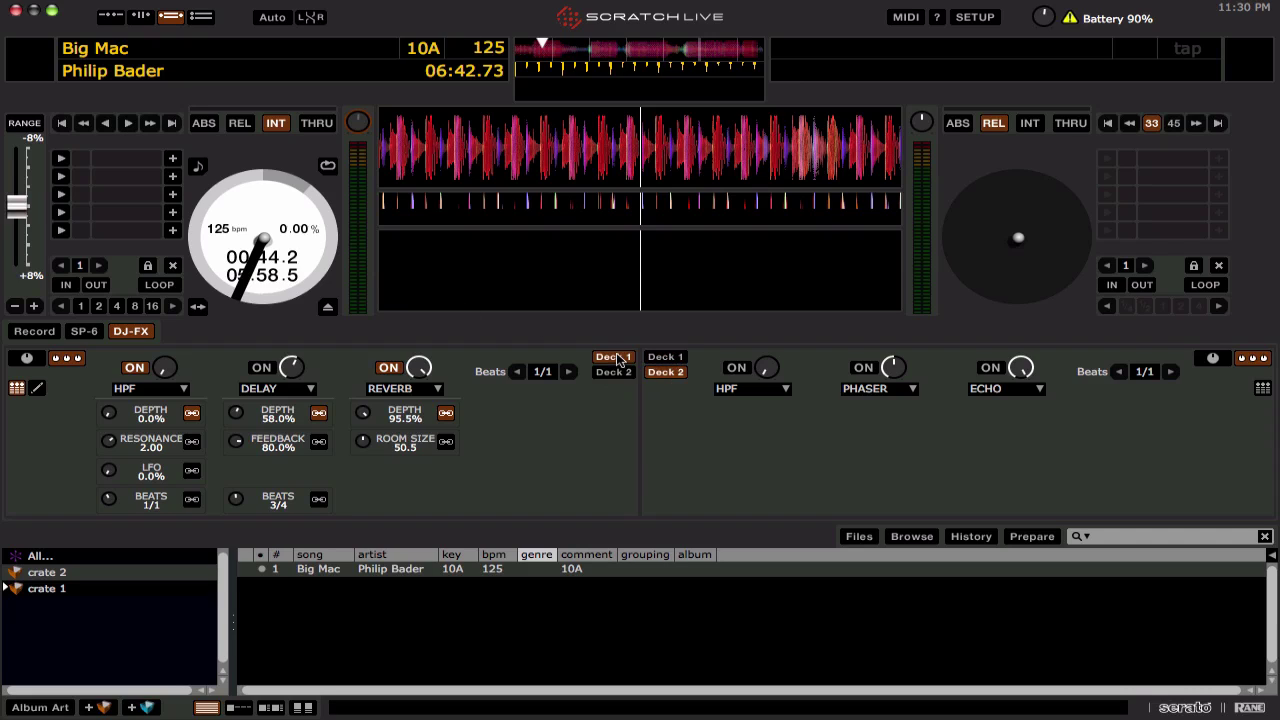
{"action": "left_click", "coordinate": [666, 357]}
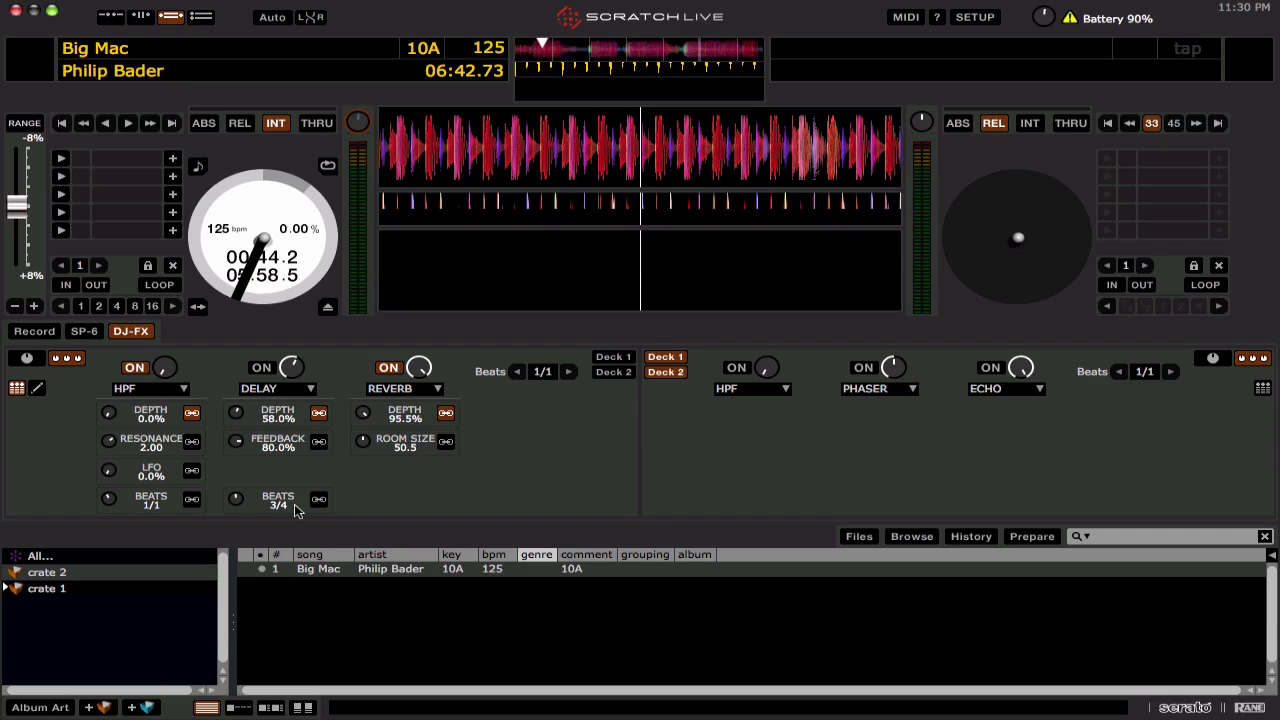
Set the delay length to 2/1 beats
{"action": "scroll", "coordinate": [272, 500], "scroll_direction": "up", "scroll_amount": 2}
{"action": "left_click_drag", "start_coordinate": [238, 490], "coordinate": [239, 524]}
{"action": "mouse_move", "coordinate": [238, 500]}
{"action": "left_mouse_down"}
{"action": "mouse_move", "coordinate": [260, 450]}
{"action": "mouse_move", "coordinate": [340, 428]}
{"action": "left_mouse_up"}
Clear the right unit's decks, then give Deck 1 to the left unit and Deck 2 to the right
{"action": "left_click", "coordinate": [667, 374]}
{"action": "left_click", "coordinate": [666, 358]}
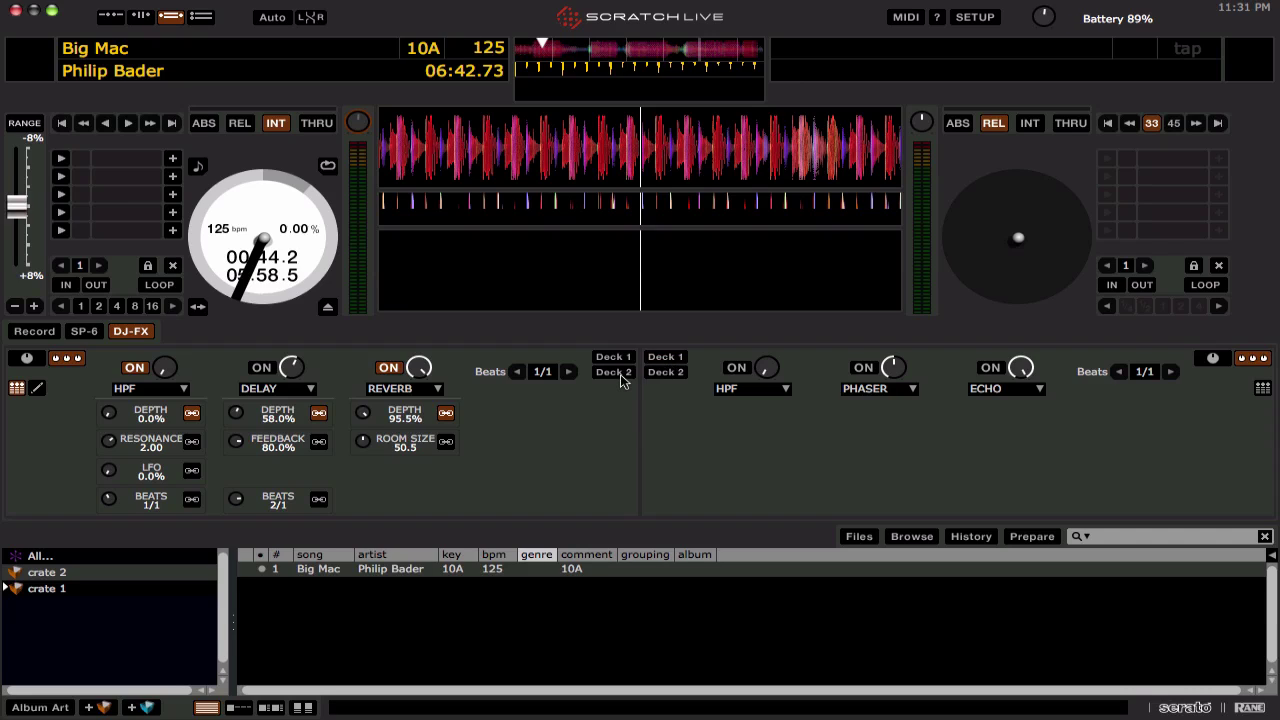
{"action": "left_click", "coordinate": [622, 360]}
{"action": "left_click", "coordinate": [621, 358]}
{"action": "left_click", "coordinate": [668, 372]}
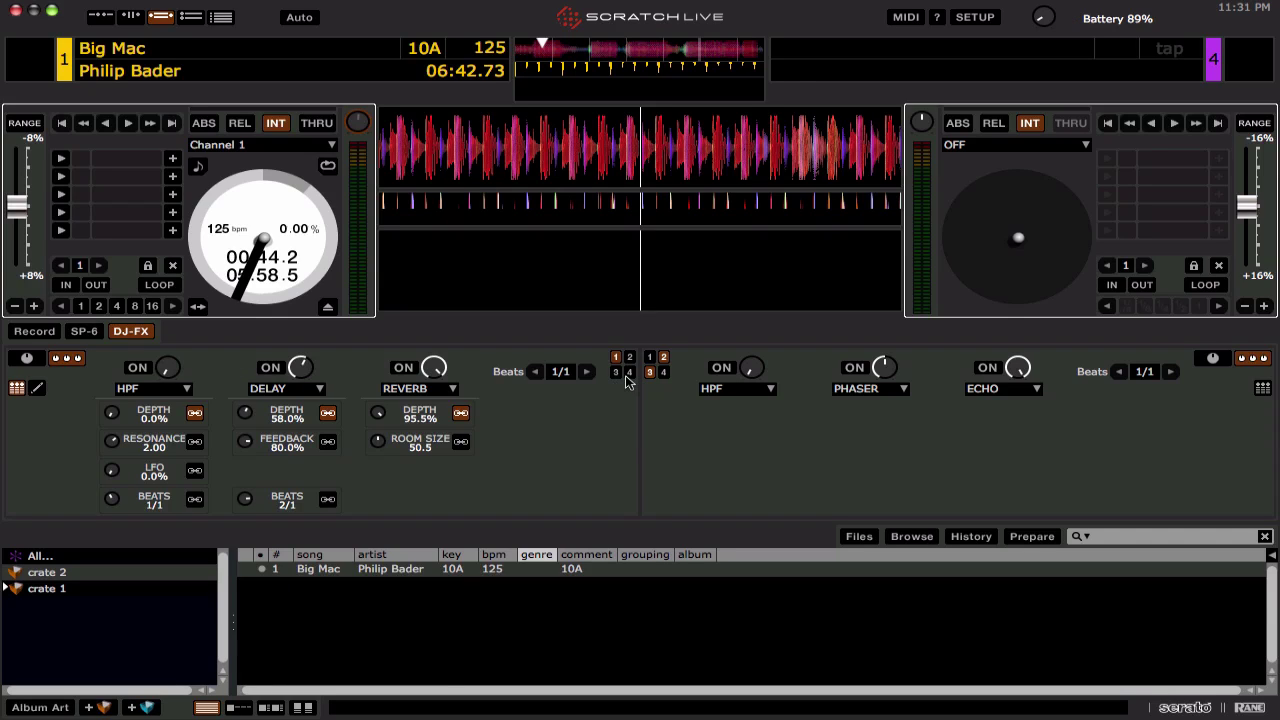
Quit and relaunch Scratch Live with Cmd+Q, then bring back the DJ-FX panel
{"action": "key", "text": "Down"}
{"action": "key", "text": "super+q"}
{"action": "left_click", "coordinate": [623, 377]}
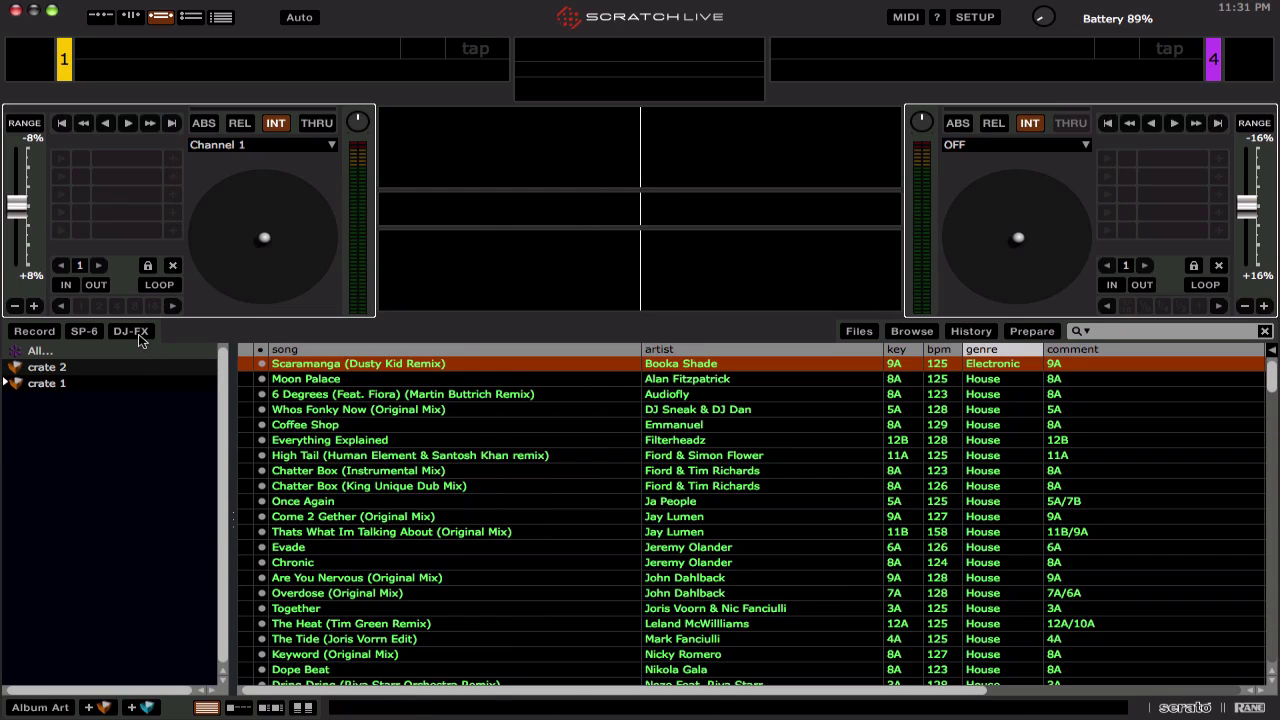
{"action": "left_click", "coordinate": [131, 331]}
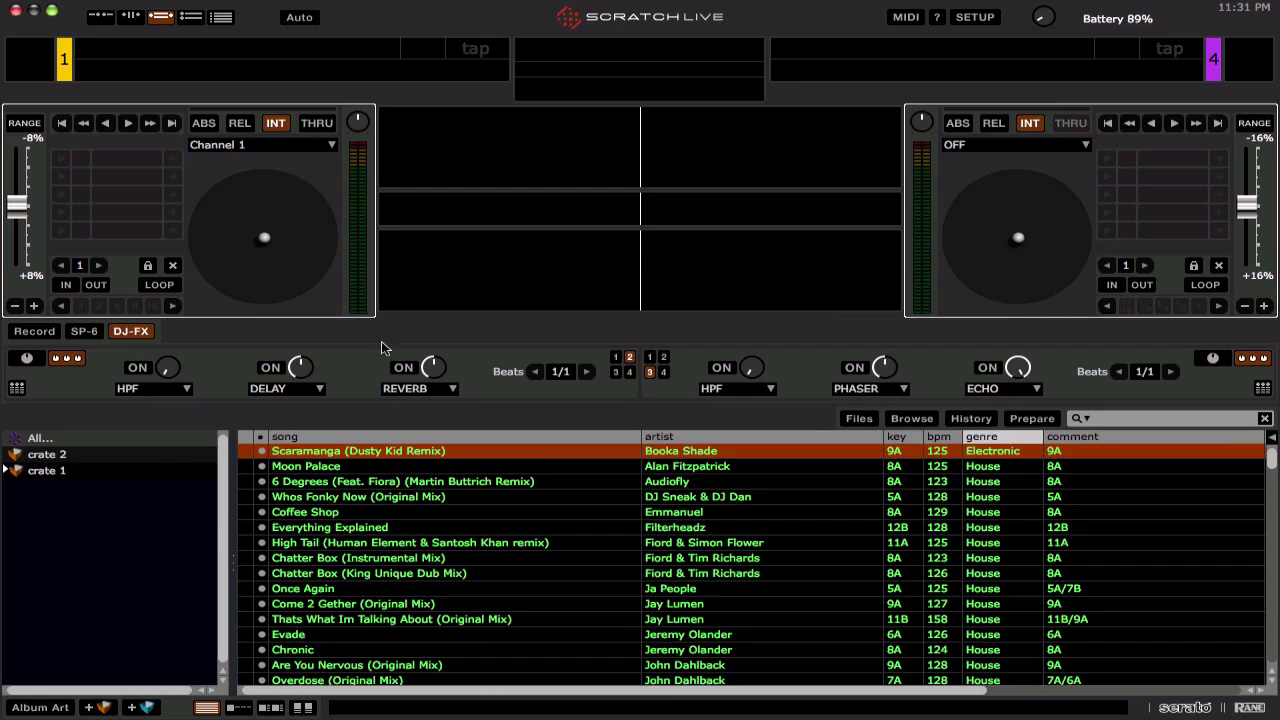
Cycle the left effect unit's deck 1–4 assign buttons, trying decks 1, 3 and 2
{"action": "left_click", "coordinate": [616, 358]}
{"action": "left_click", "coordinate": [630, 357]}
{"action": "left_click", "coordinate": [616, 357]}
{"action": "left_click", "coordinate": [616, 372]}
{"action": "left_click", "coordinate": [630, 357]}
Toggle the left unit's deck assignments and confirm deck 1 stays on Channel 1
{"action": "left_click", "coordinate": [629, 371]}
{"action": "left_click", "coordinate": [615, 357]}
{"action": "left_click", "coordinate": [312, 145]}
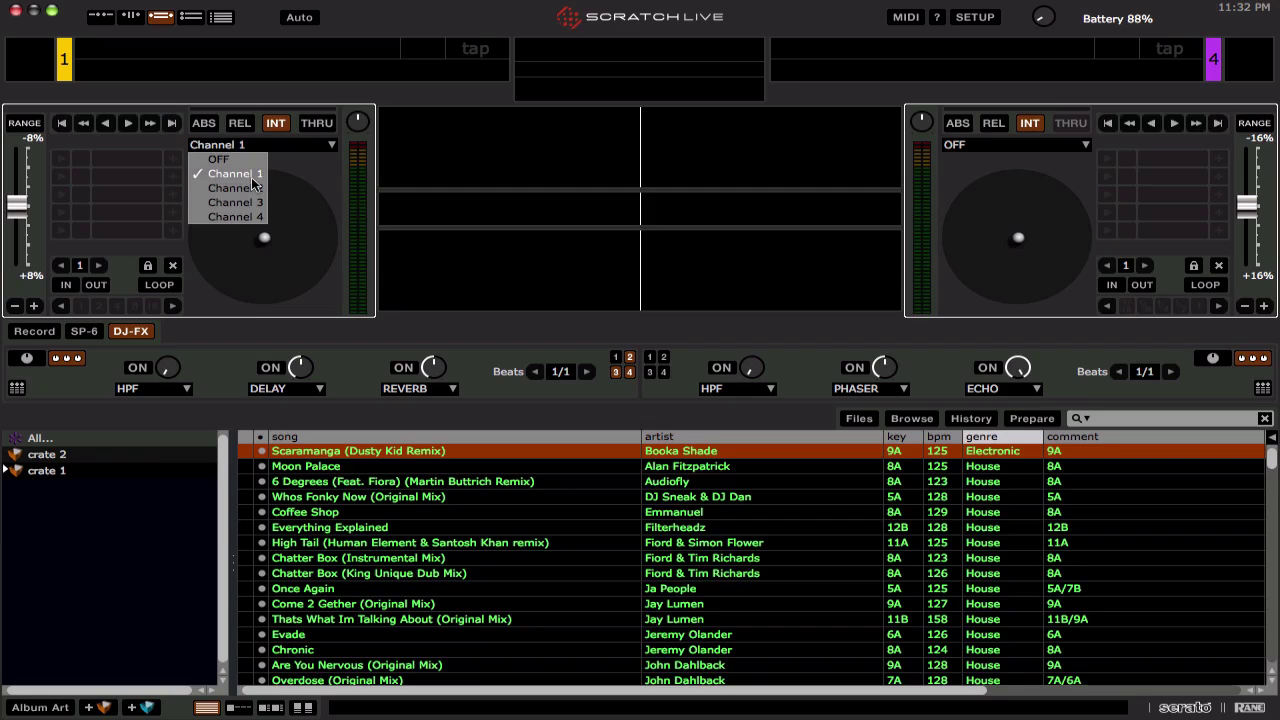
{"action": "left_click", "coordinate": [253, 182]}
{"action": "left_click", "coordinate": [627, 374]}
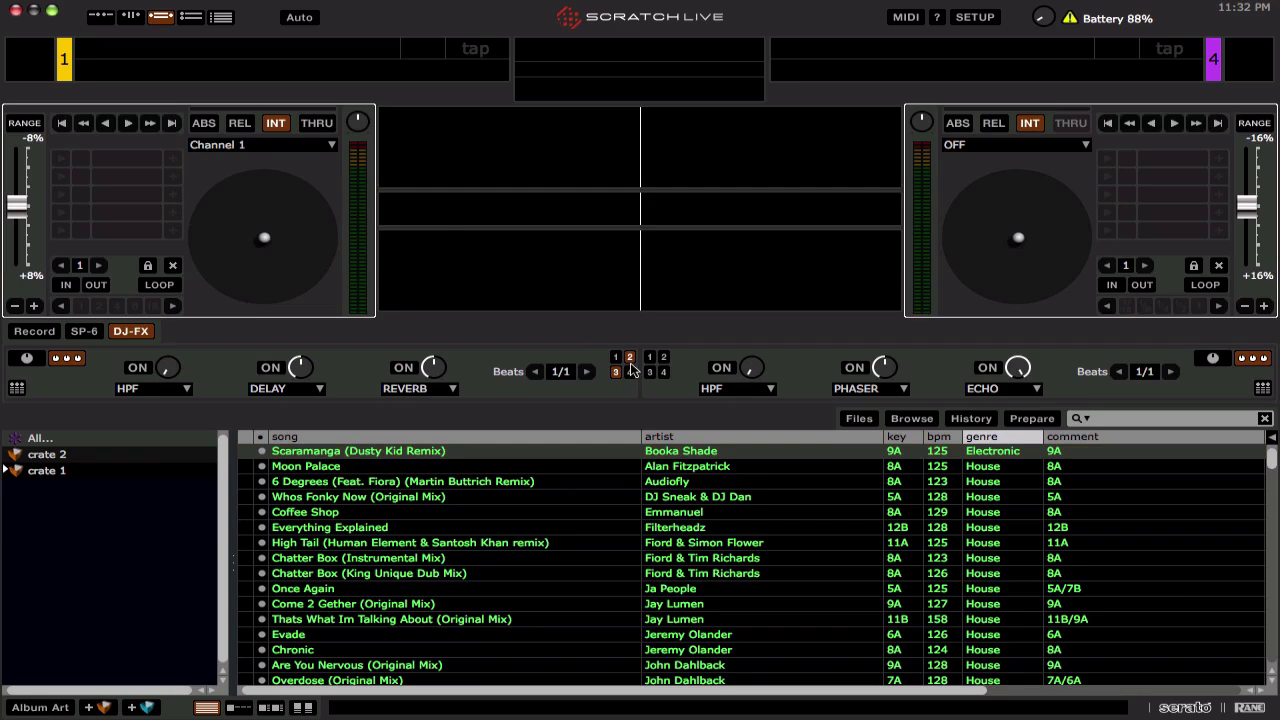
Target the left effect unit at Deck 1 alone, then reassign it to decks 2, 3 and 4
{"action": "left_click", "coordinate": [629, 357]}
{"action": "left_click", "coordinate": [615, 372]}
{"action": "left_click", "coordinate": [616, 357]}
{"action": "left_click", "coordinate": [629, 372]}
{"action": "left_click", "coordinate": [629, 373]}
{"action": "left_click", "coordinate": [629, 372]}
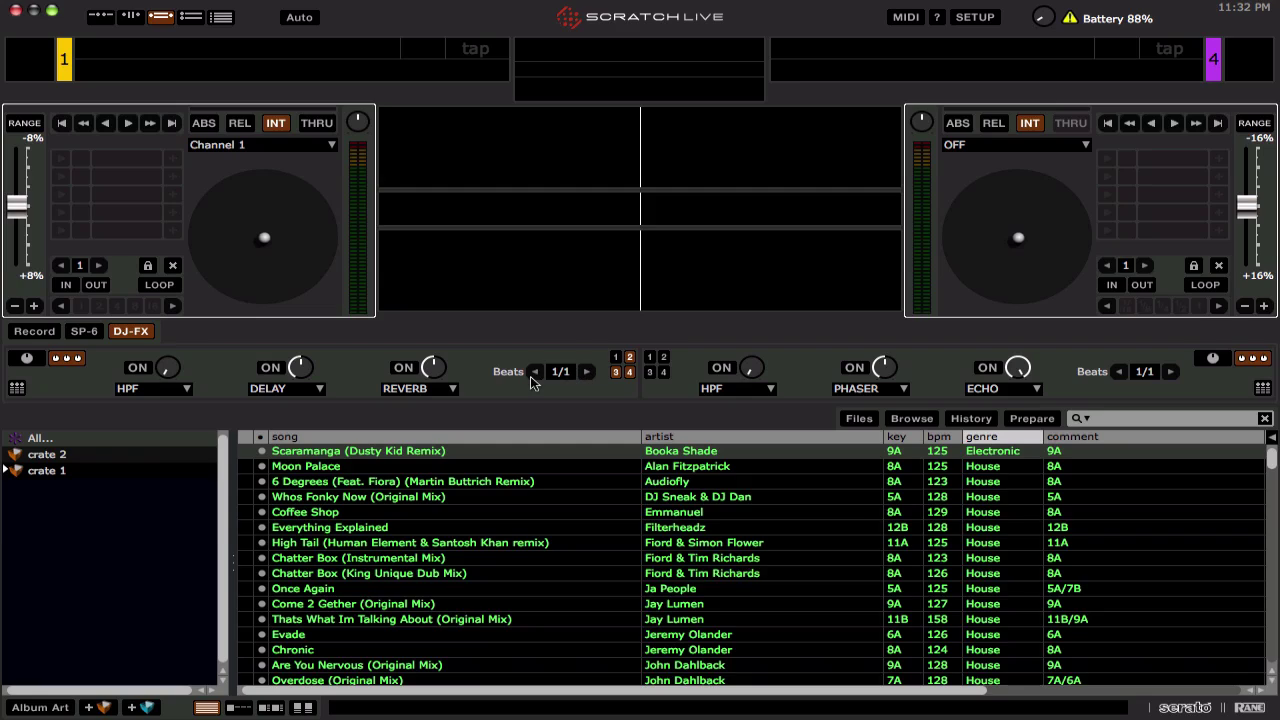